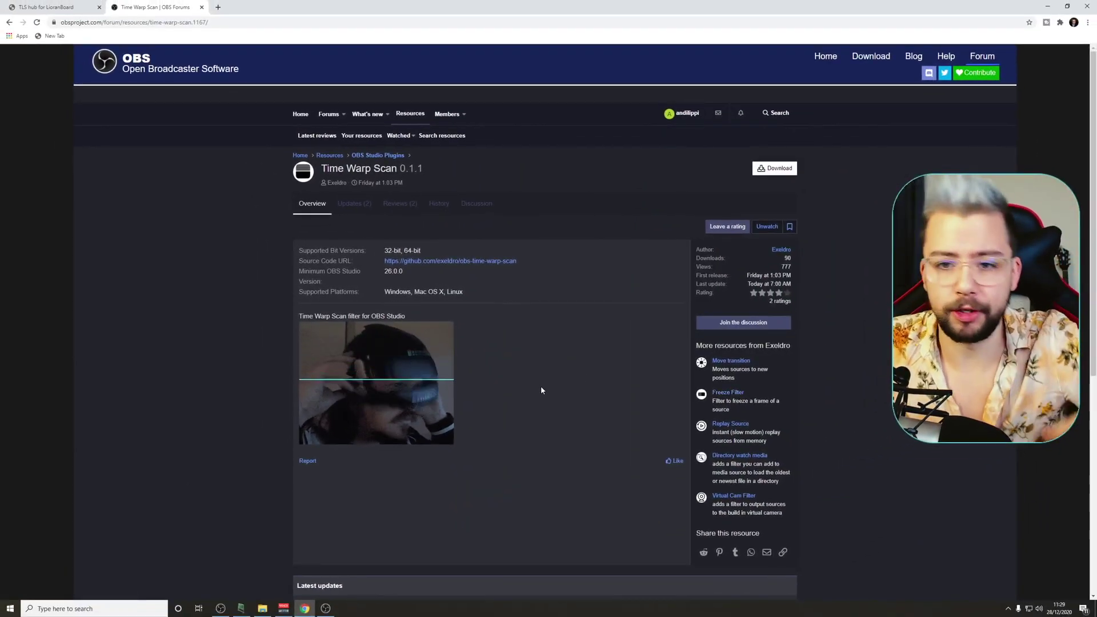
Step: Download time-warp-scan-0.1.1-windows.zip (157.4 KB) and show the Downloads folder in File Explorer
{"action": "scroll", "coordinate": [440, 372], "scroll_direction": "down", "scroll_amount": 2}
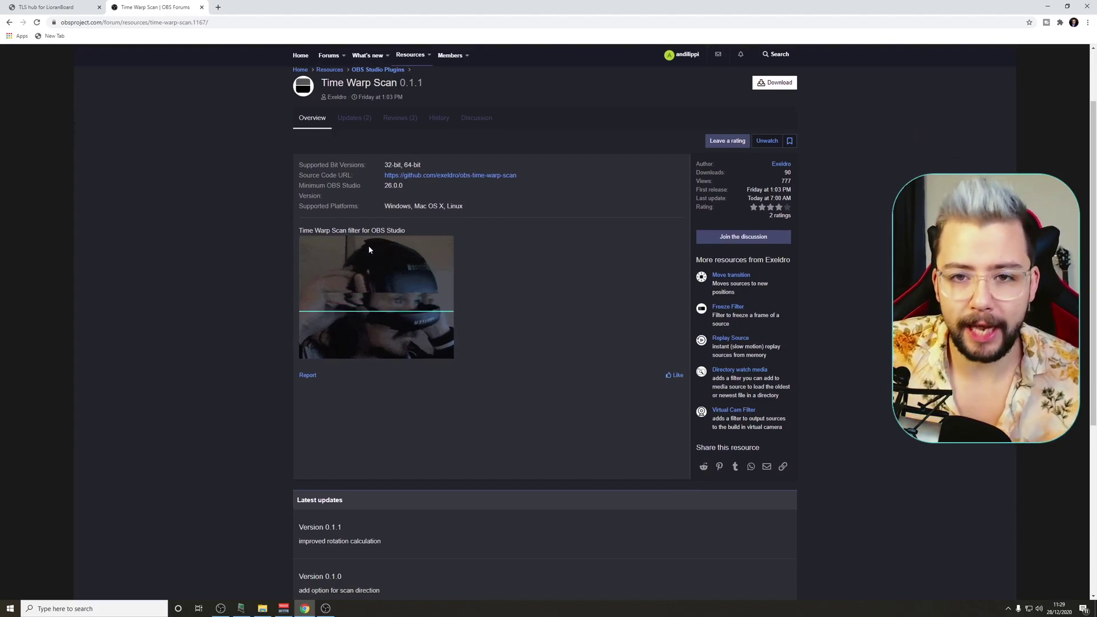
{"action": "scroll", "coordinate": [437, 277], "scroll_direction": "down", "scroll_amount": 3}
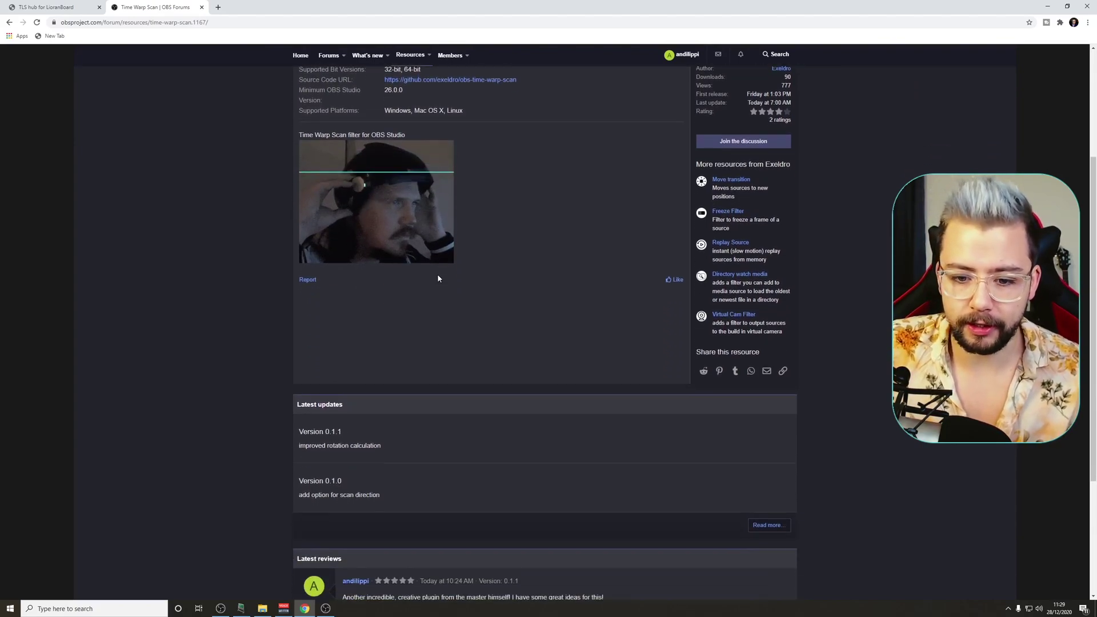
{"action": "scroll", "coordinate": [431, 295], "scroll_direction": "down", "scroll_amount": 2}
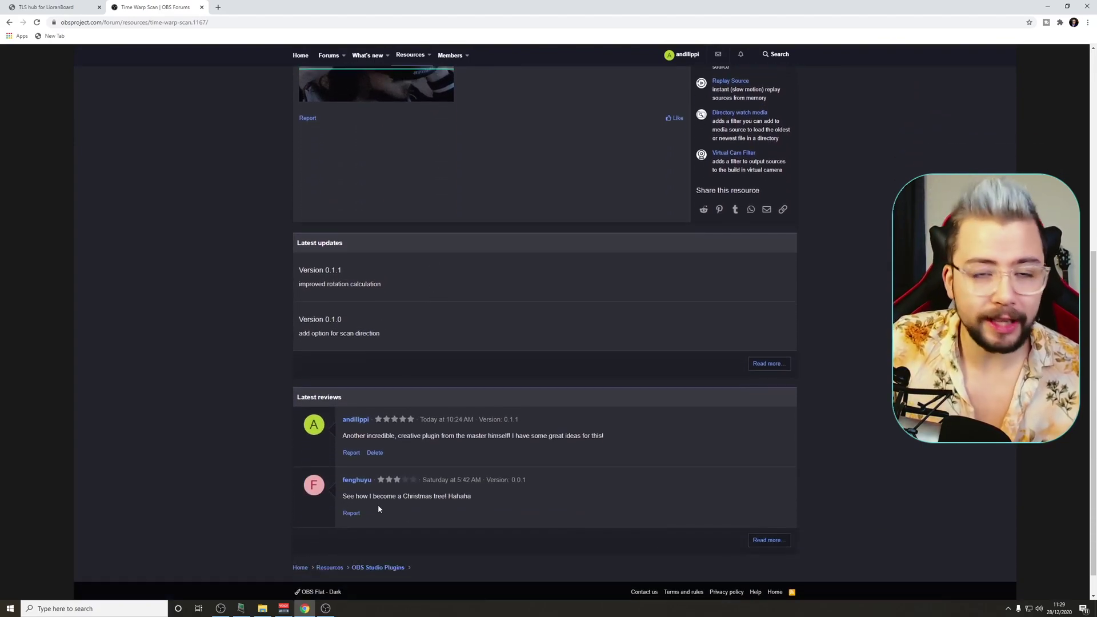
{"action": "scroll", "coordinate": [406, 430], "scroll_direction": "up", "scroll_amount": 10}
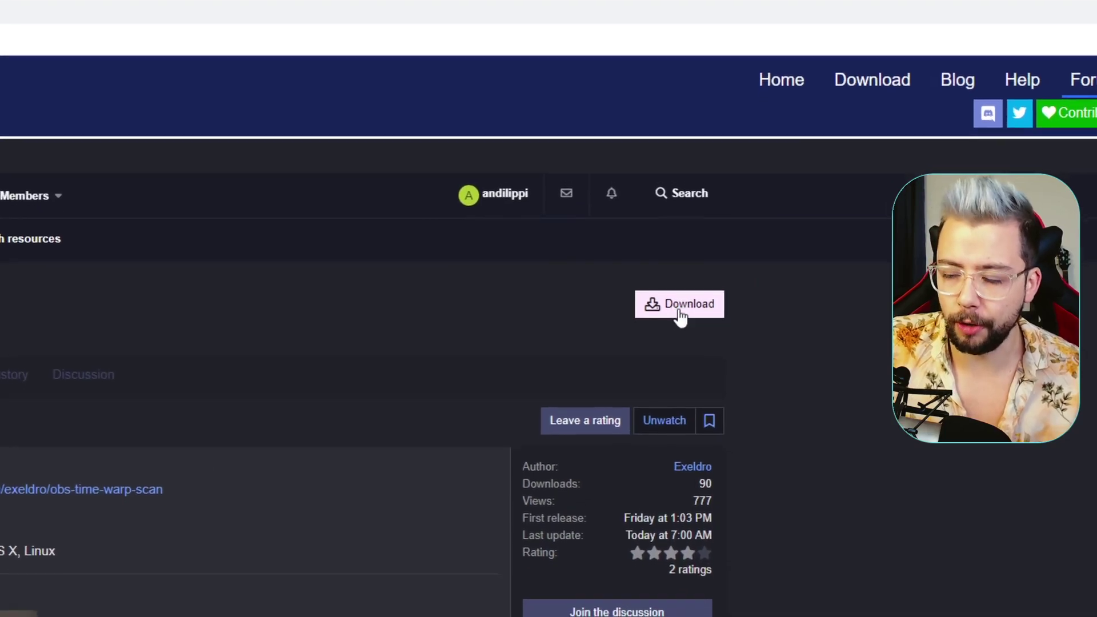
{"action": "left_click", "coordinate": [679, 311]}
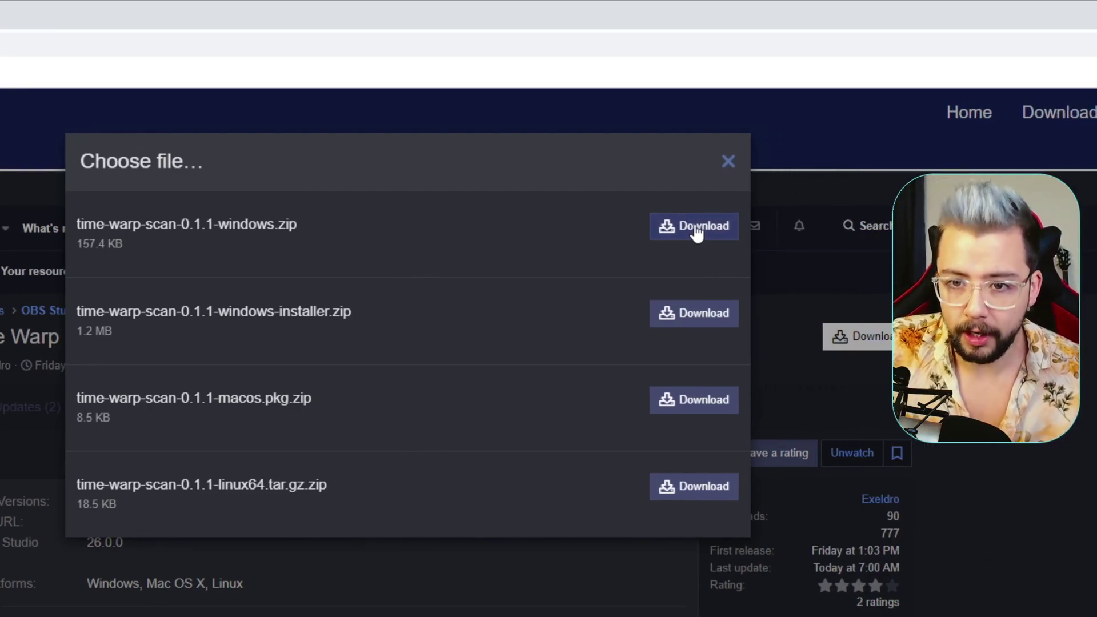
{"action": "left_click", "coordinate": [696, 231]}
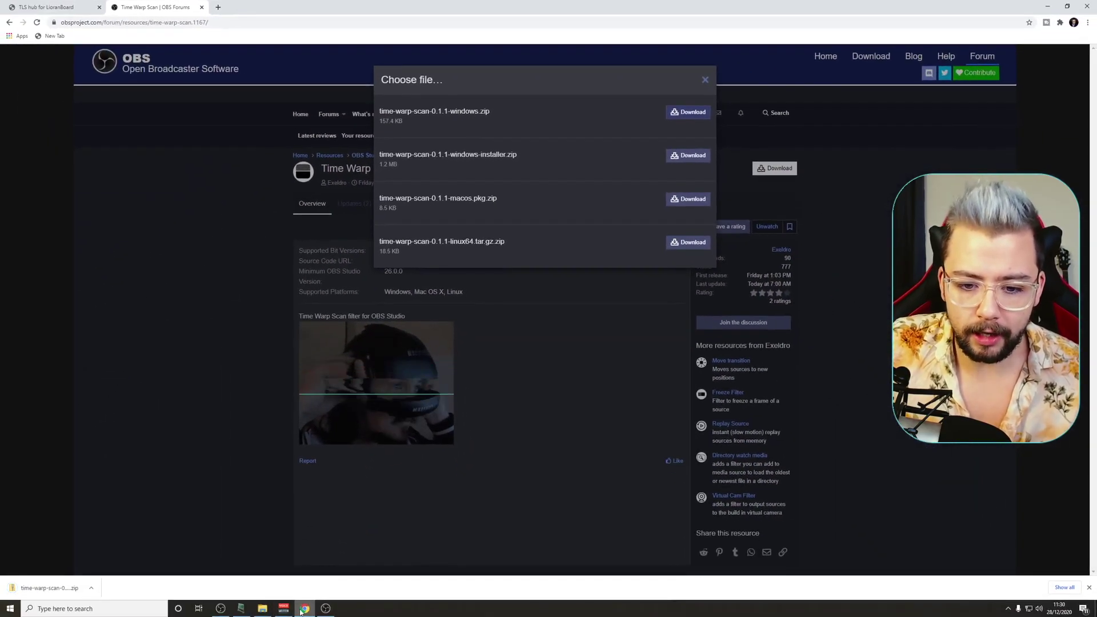
{"action": "left_click", "coordinate": [271, 612]}
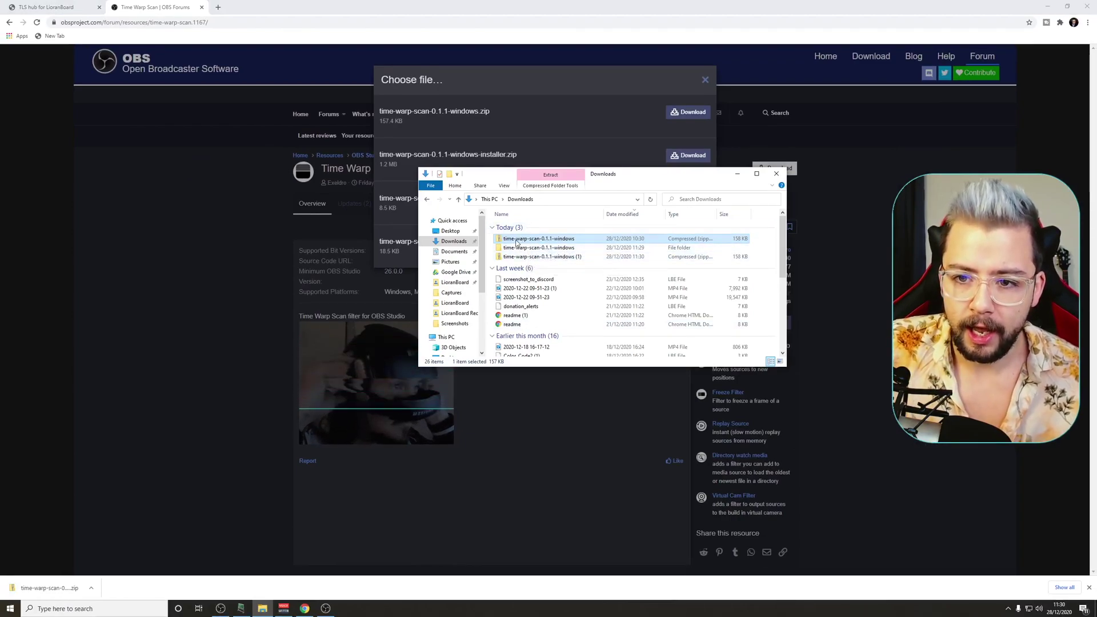
Step: Copy the data and obs-plugins folders from the extracted time-warp-scan-0.1.1-windows folder
{"action": "right_click", "coordinate": [528, 240]}
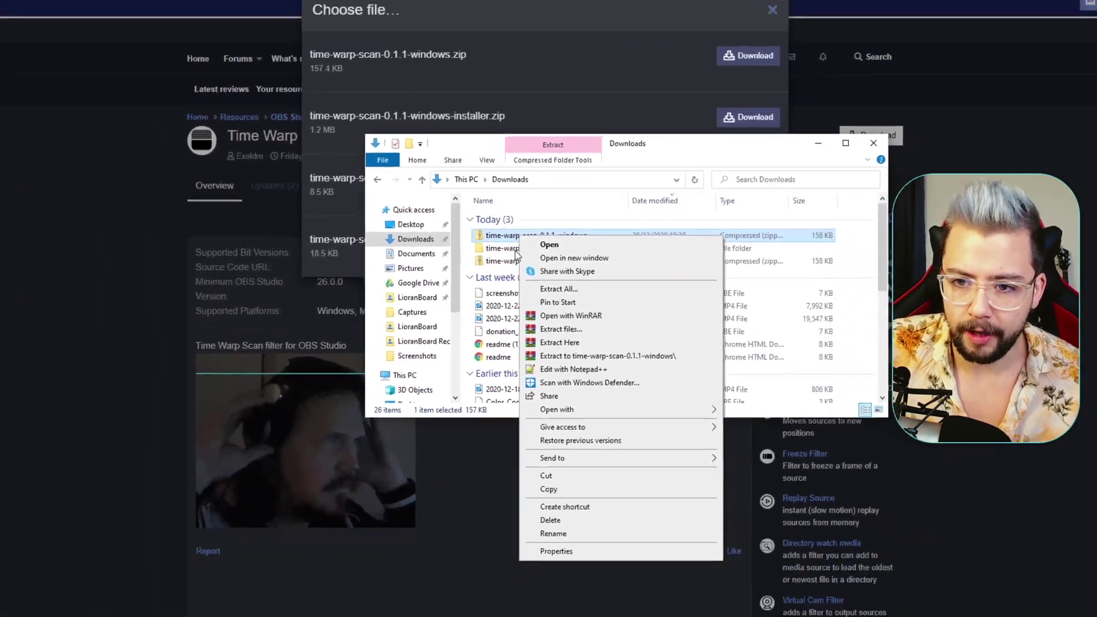
{"action": "left_click", "coordinate": [516, 252]}
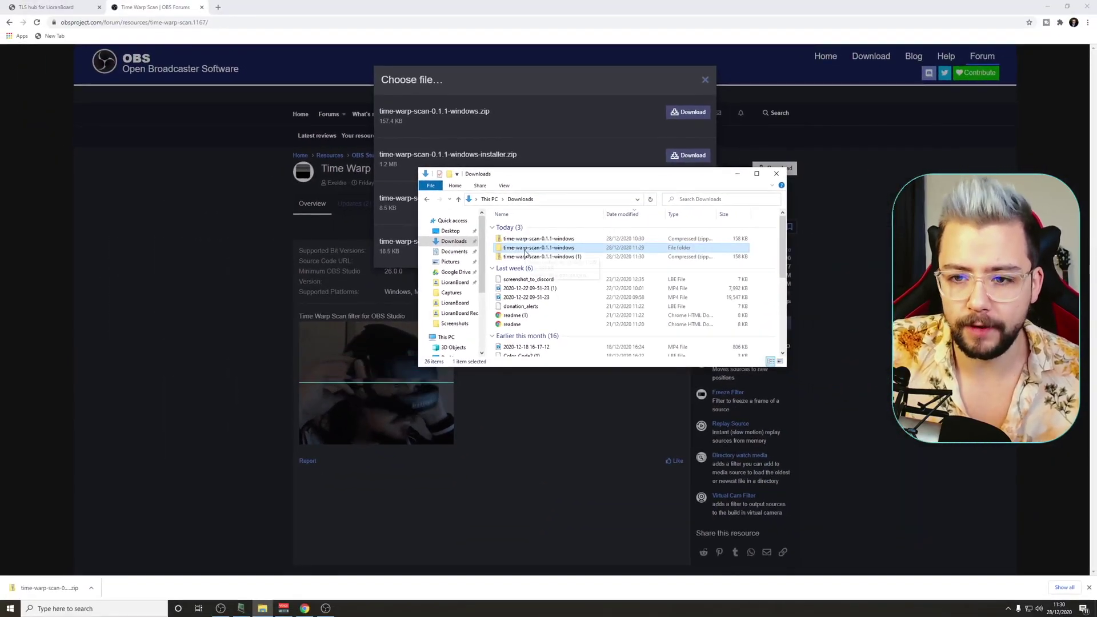
{"action": "double_click", "coordinate": [523, 249]}
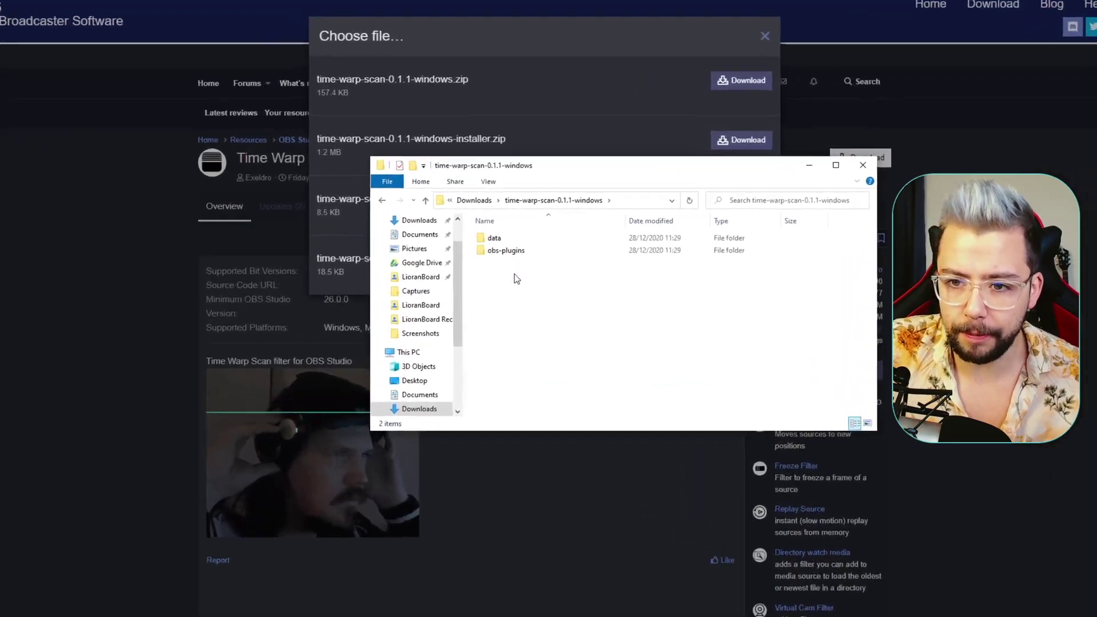
{"action": "left_click_drag", "start_coordinate": [517, 278], "coordinate": [489, 236]}
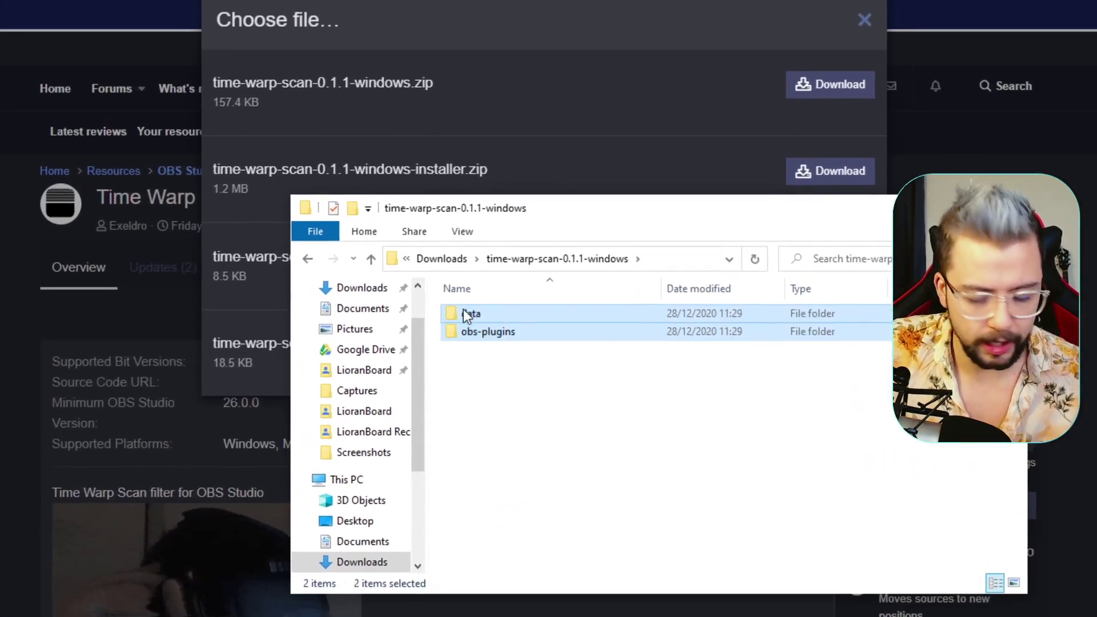
{"action": "right_click", "coordinate": [464, 310]}
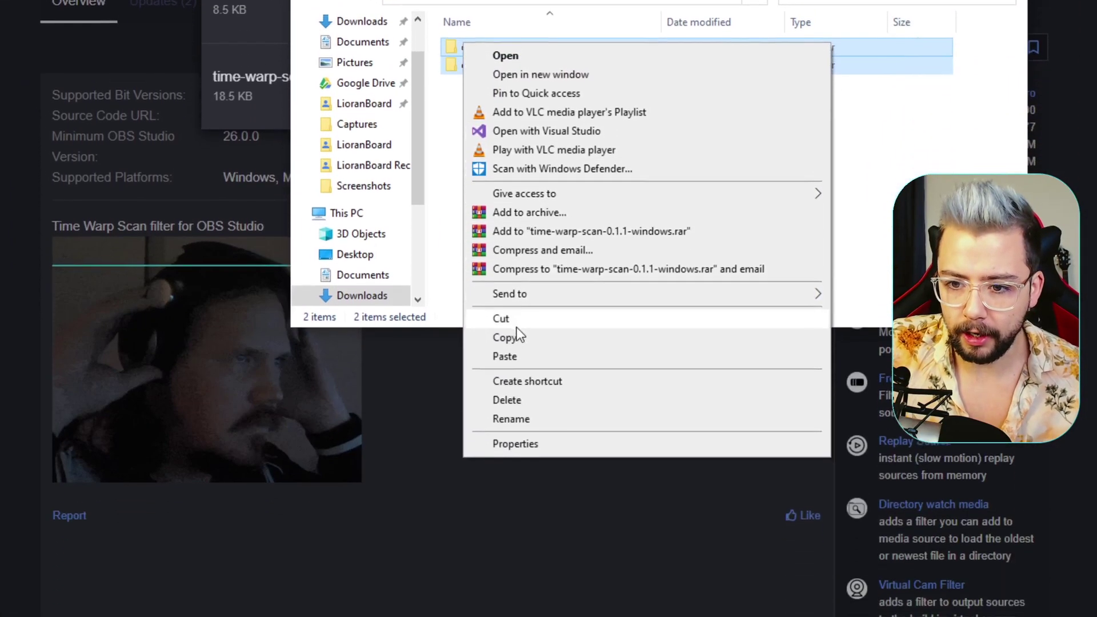
{"action": "left_click", "coordinate": [514, 603]}
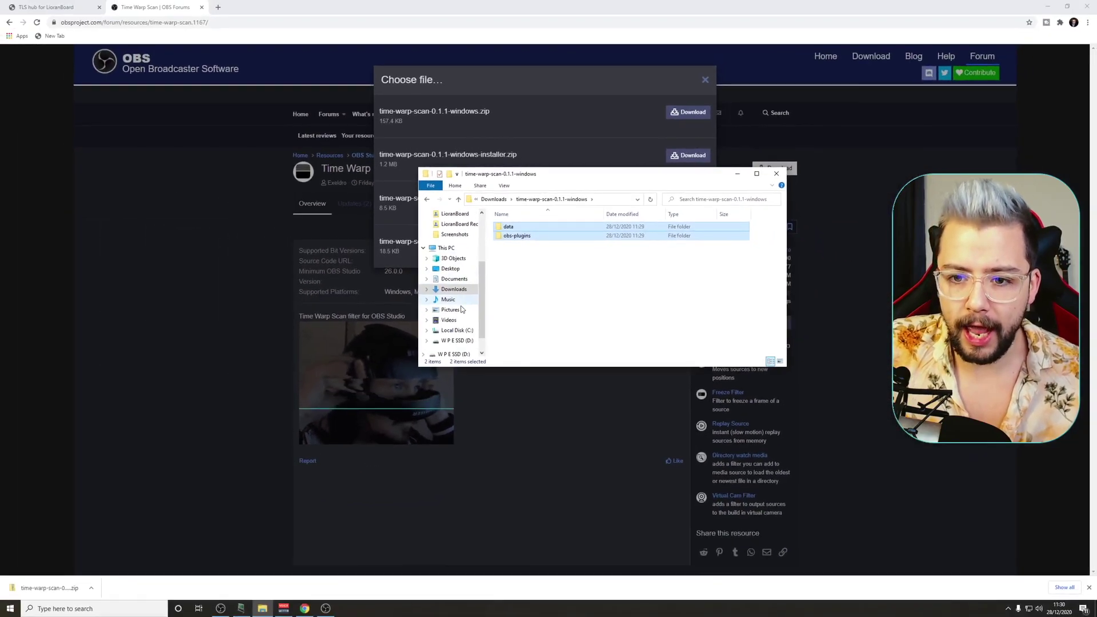
{"action": "scroll", "coordinate": [462, 309], "scroll_direction": "down", "scroll_amount": 1}
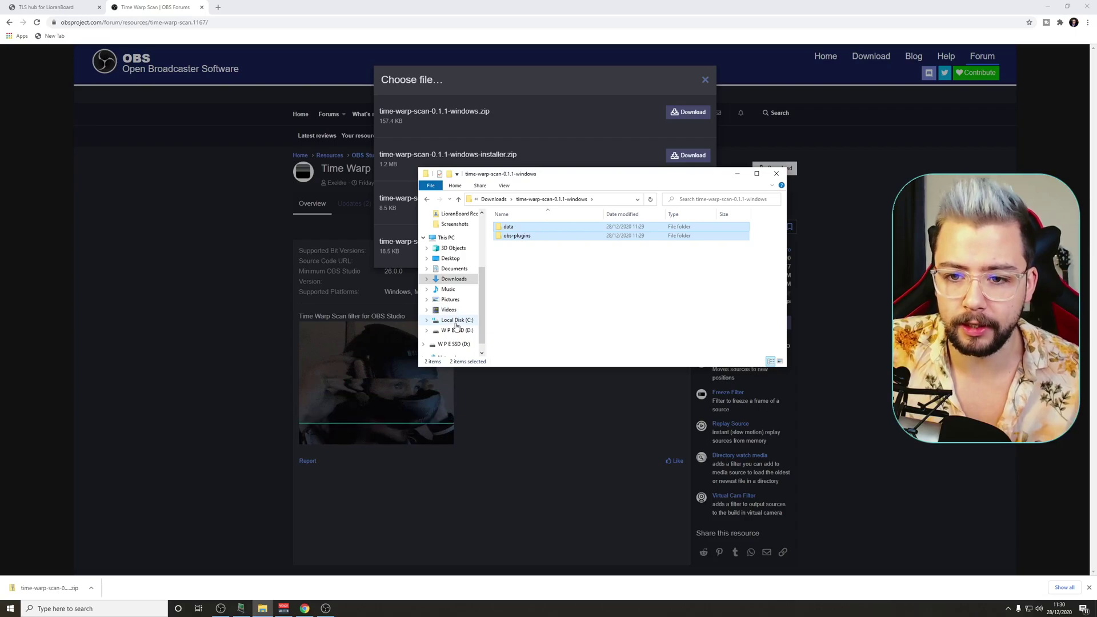
Step: Navigate to the C:\Program Files\obs-studio folder
{"action": "left_click", "coordinate": [456, 322]}
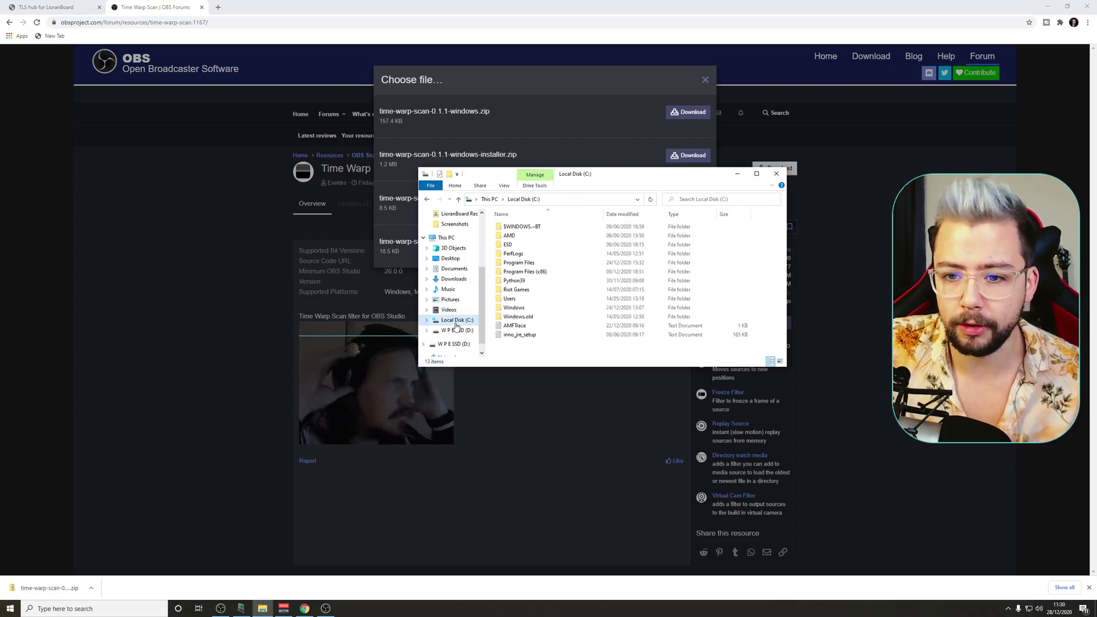
{"action": "double_click", "coordinate": [522, 264]}
{"action": "scroll", "coordinate": [522, 280], "scroll_direction": "down", "scroll_amount": 4}
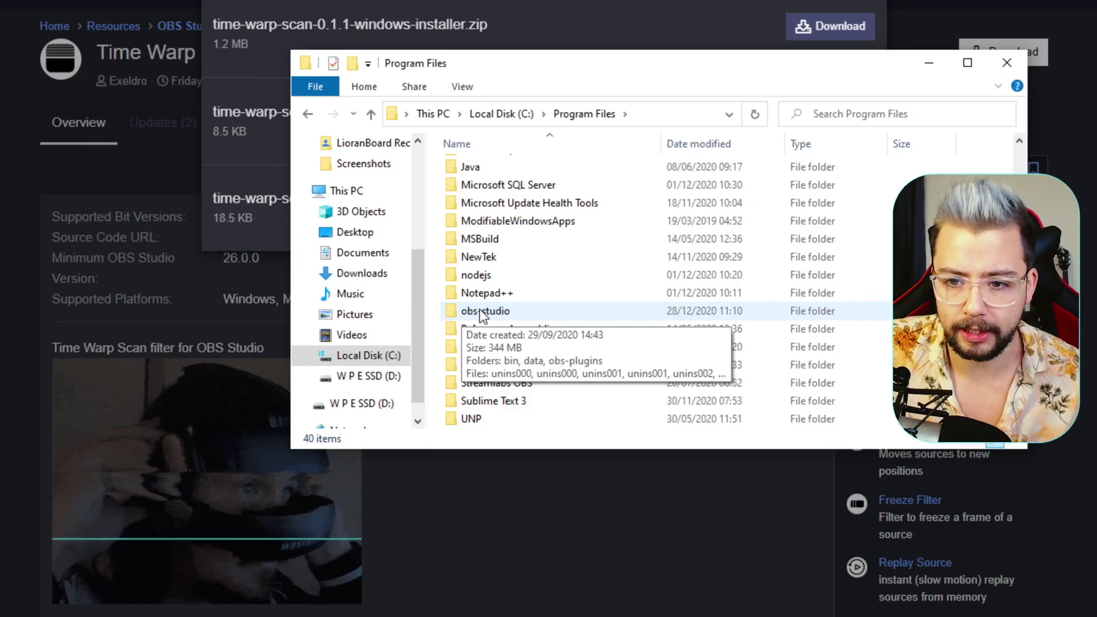
{"action": "double_click", "coordinate": [494, 310]}
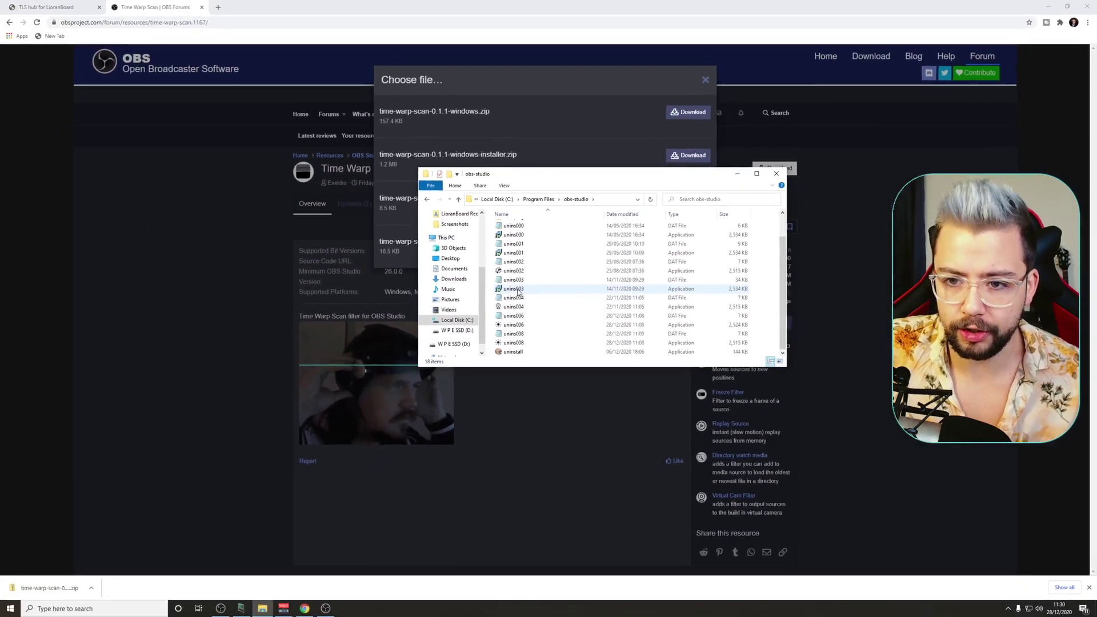
{"action": "scroll", "coordinate": [525, 316], "scroll_direction": "down", "scroll_amount": 1}
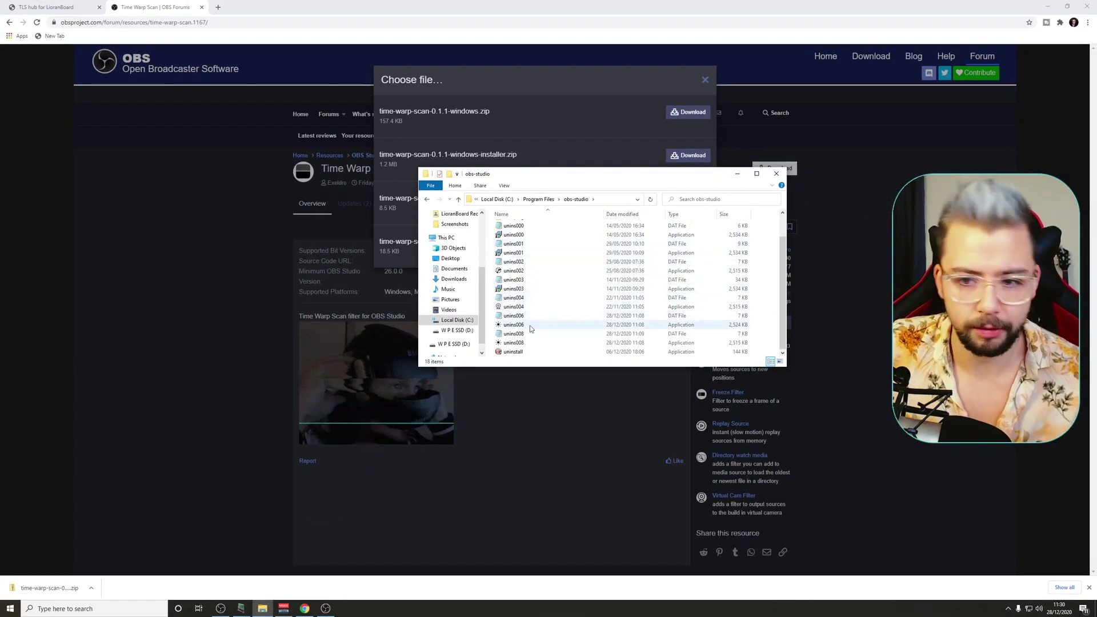
{"action": "scroll", "coordinate": [529, 326], "scroll_direction": "up", "scroll_amount": 1}
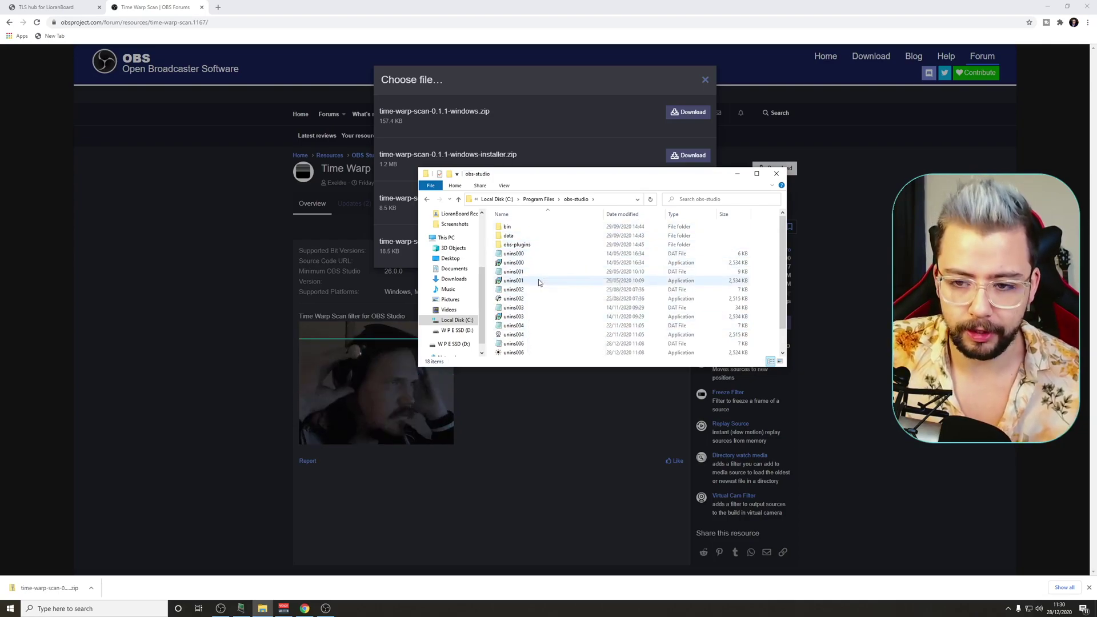
Step: Paste the plugin folders into obs-studio, replacing existing files, then close File Explorer
{"action": "right_click", "coordinate": [764, 249]}
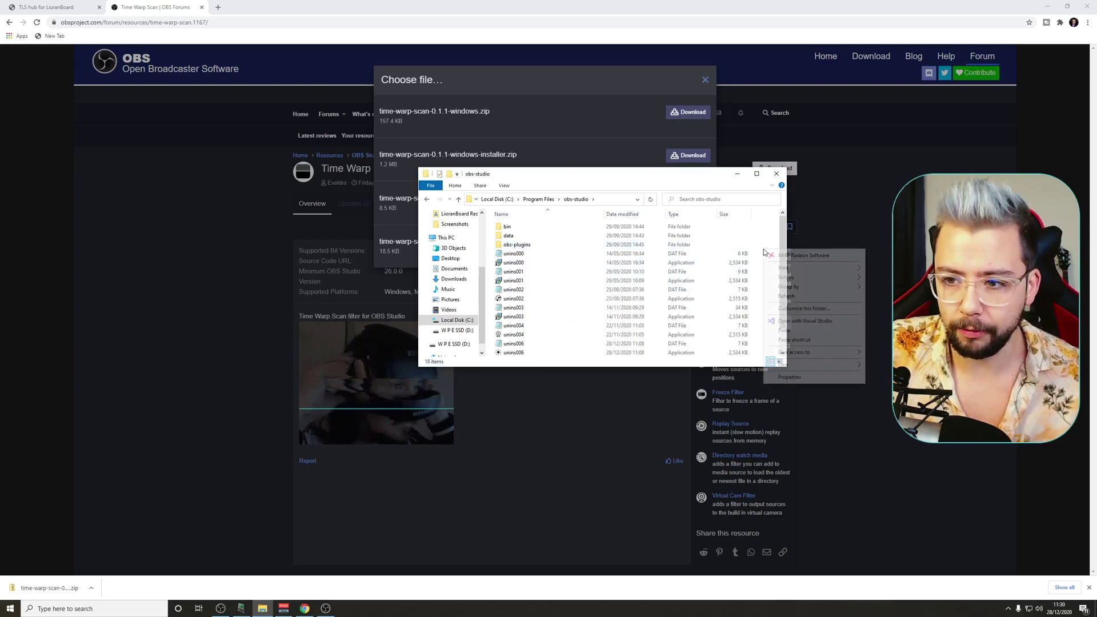
{"action": "left_click", "coordinate": [786, 332]}
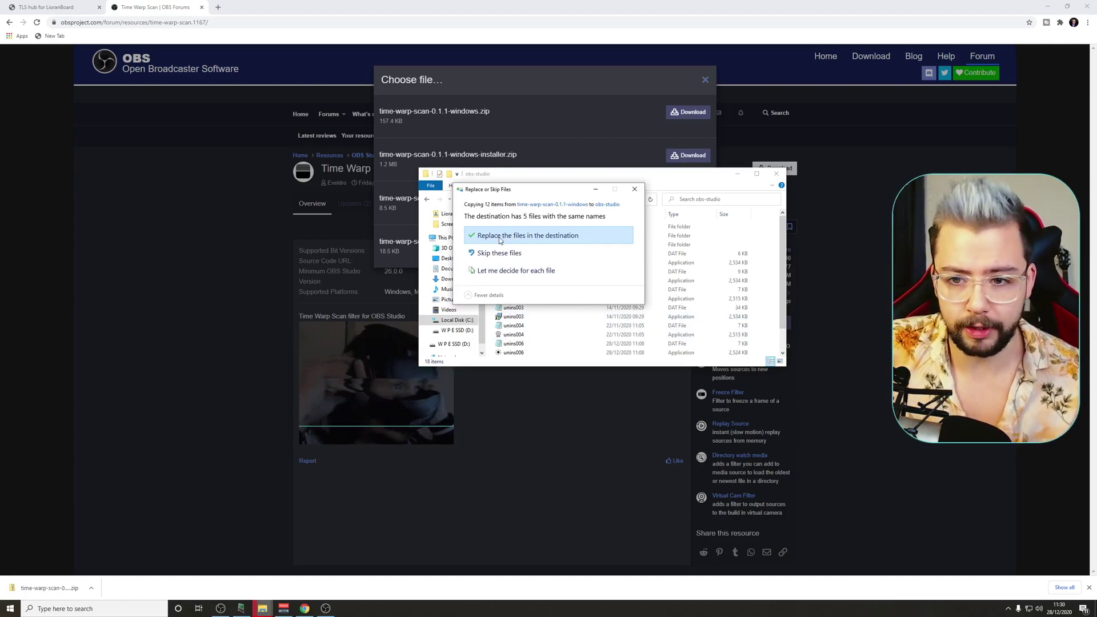
{"action": "left_click", "coordinate": [499, 238]}
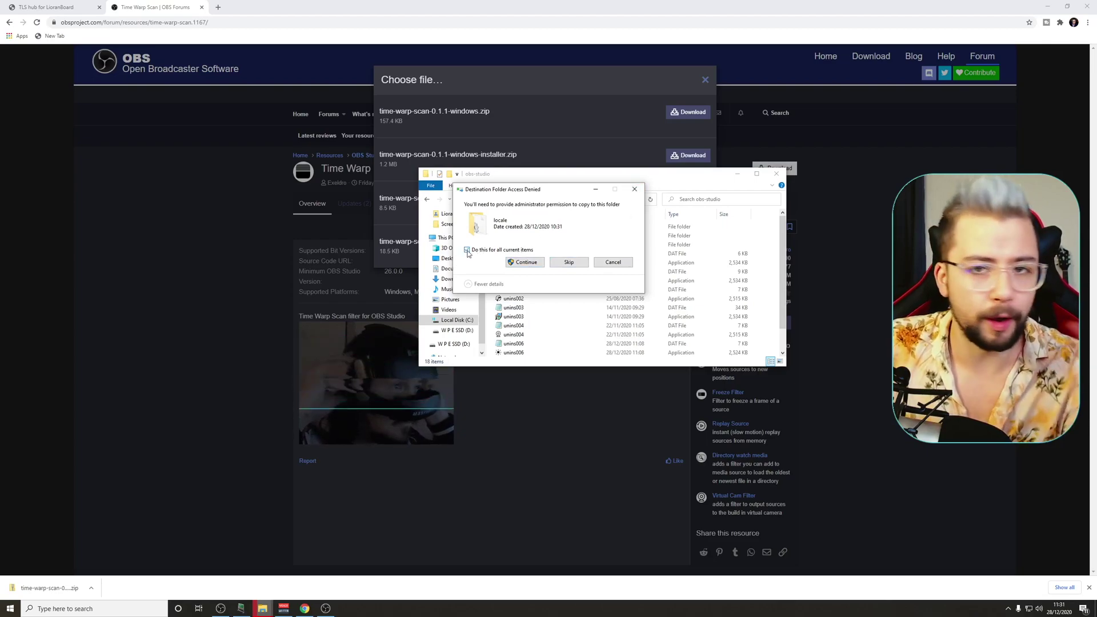
{"action": "left_click", "coordinate": [634, 189]}
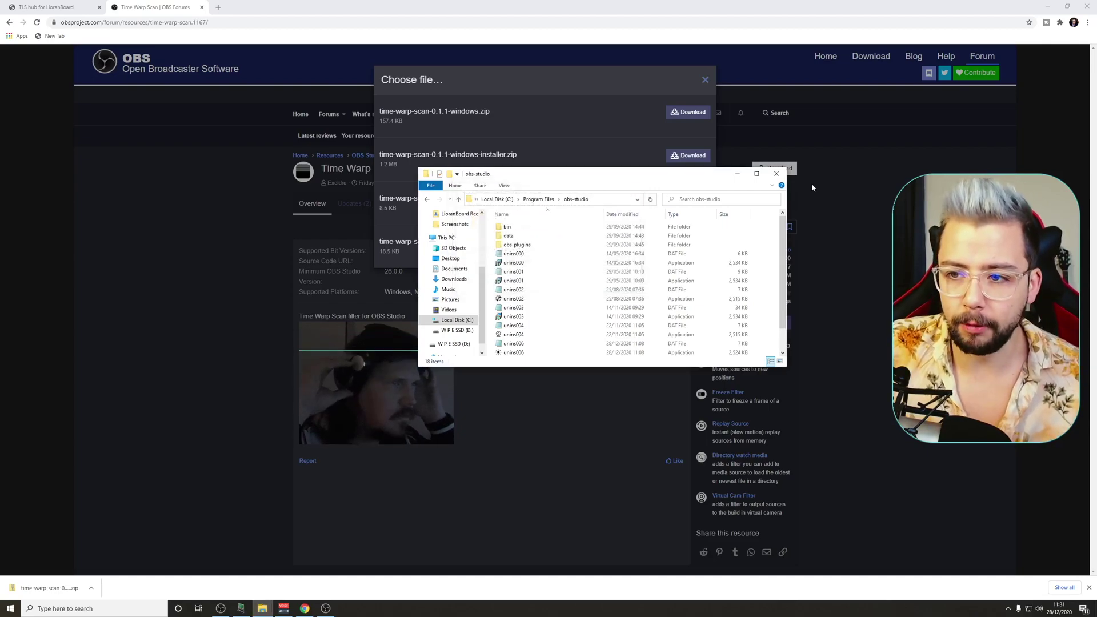
{"action": "left_click", "coordinate": [778, 179]}
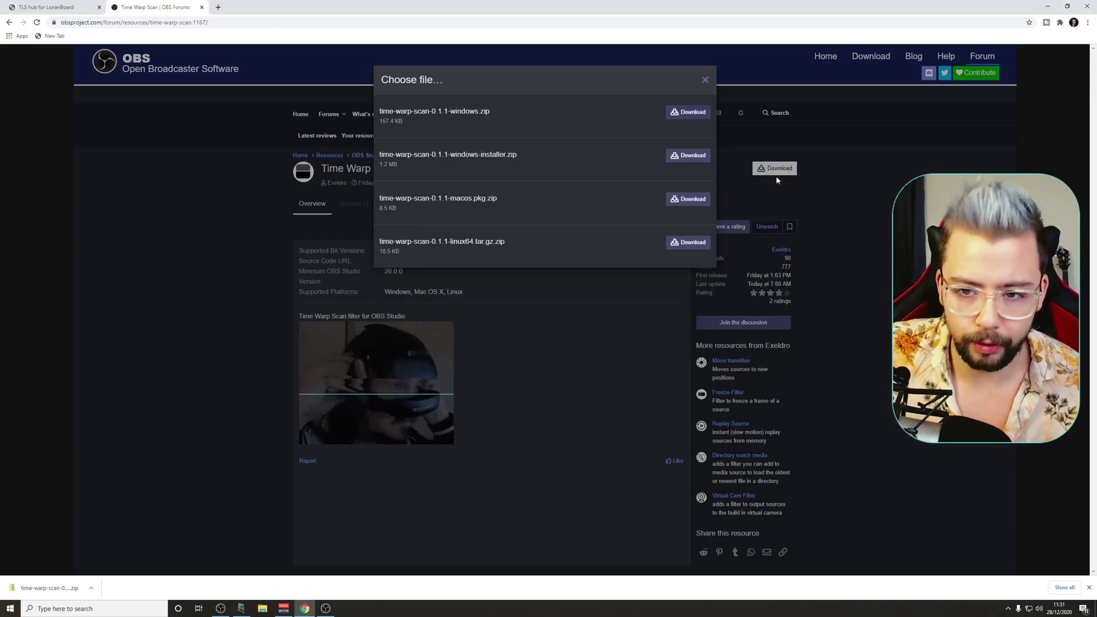
Step: Switch to OBS Studio and bring up the Camera source's context menu
{"action": "left_click", "coordinate": [329, 609]}
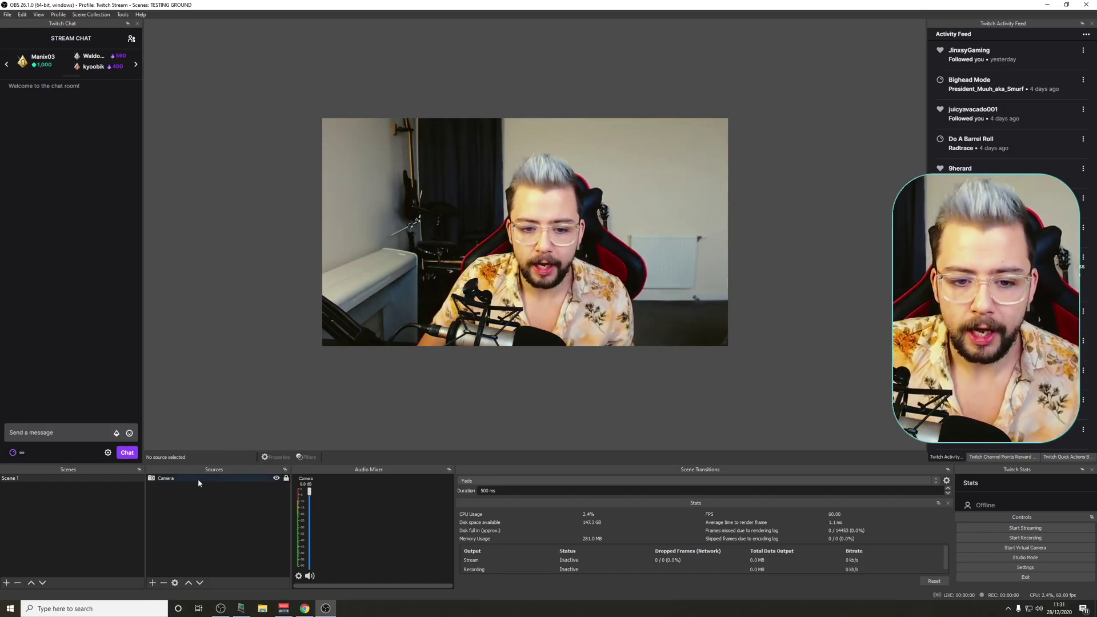
{"action": "right_click", "coordinate": [179, 478]}
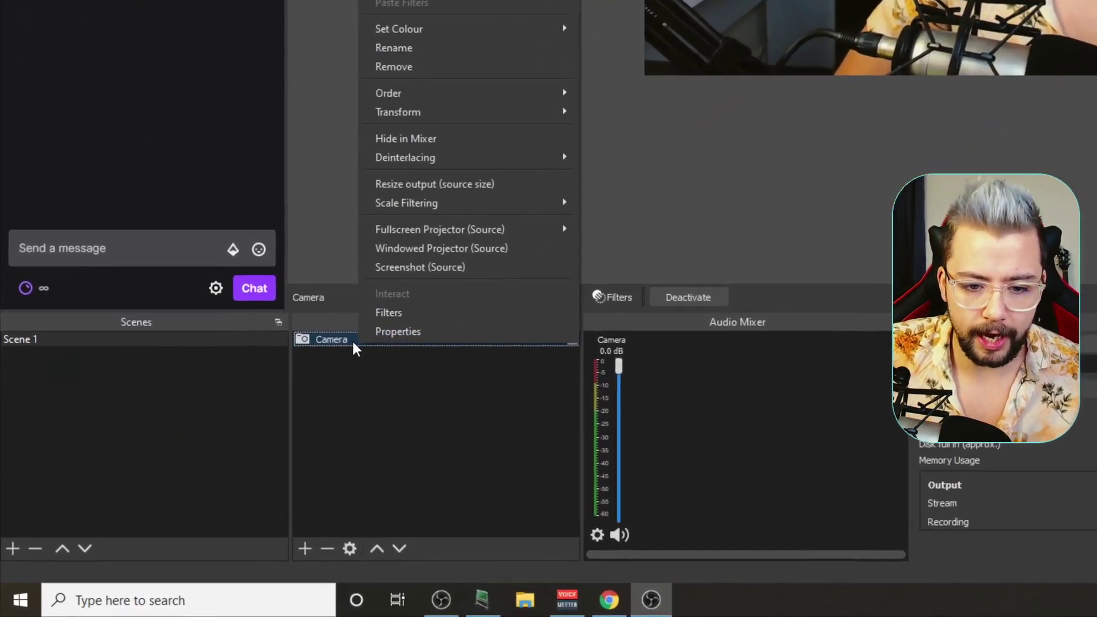
Step: Add a Time Warp Scan effect filter to the Camera source, keeping its default name
{"action": "left_click", "coordinate": [390, 314]}
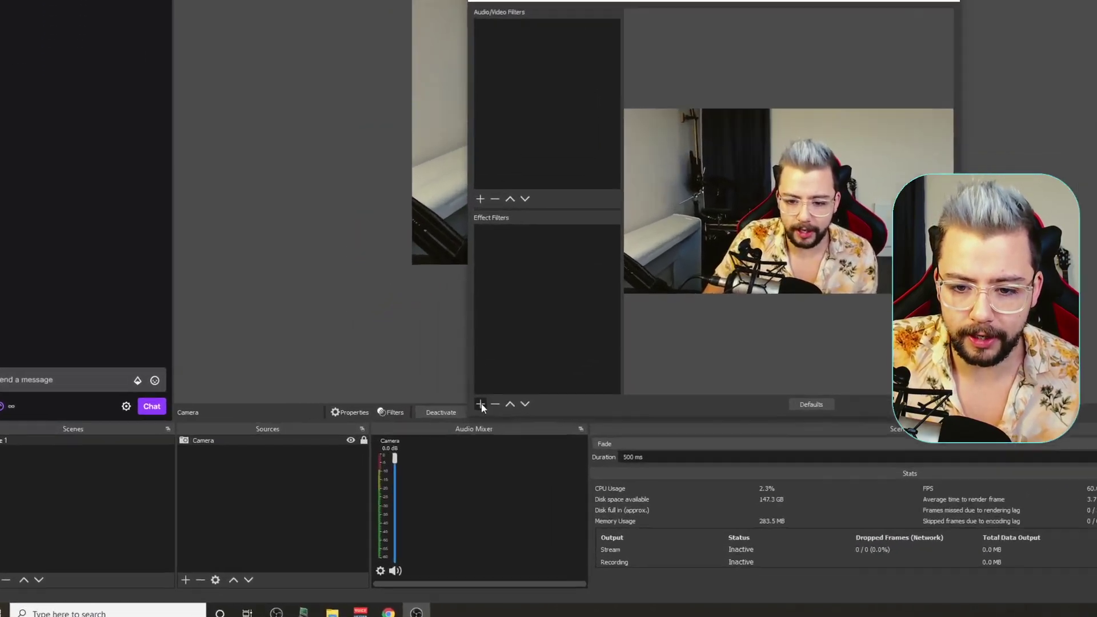
{"action": "left_click", "coordinate": [481, 404]}
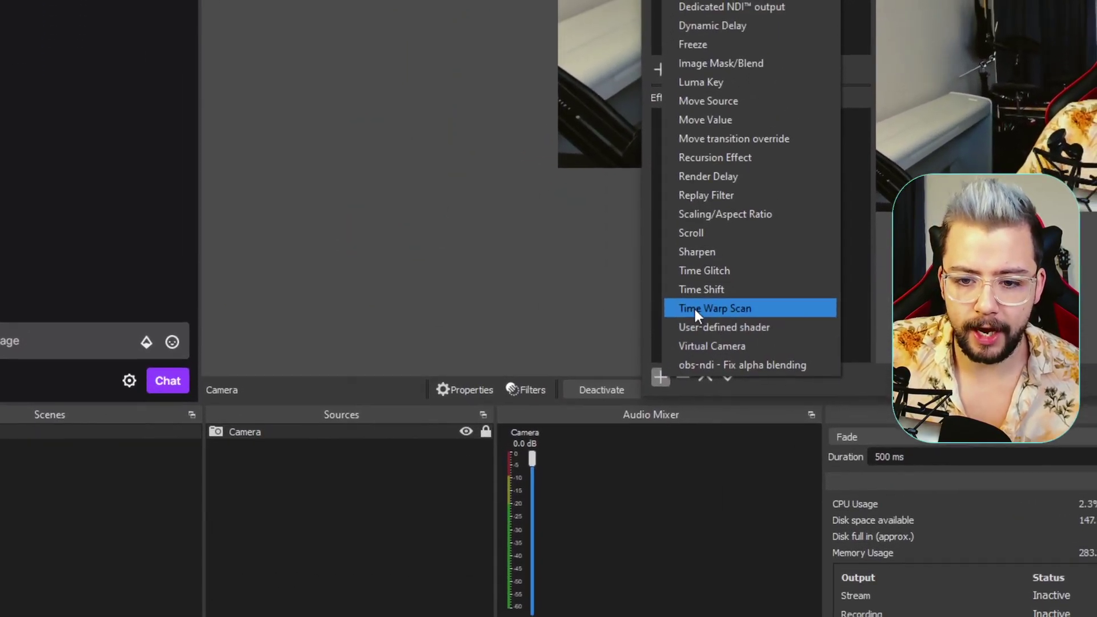
{"action": "left_click", "coordinate": [694, 309]}
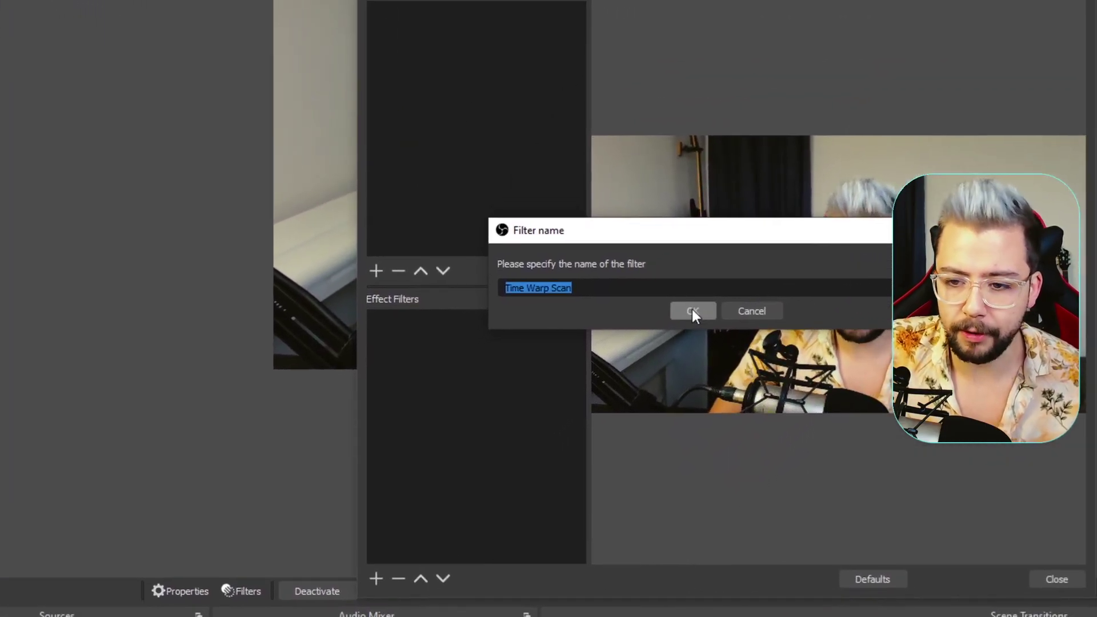
{"action": "left_click", "coordinate": [692, 311]}
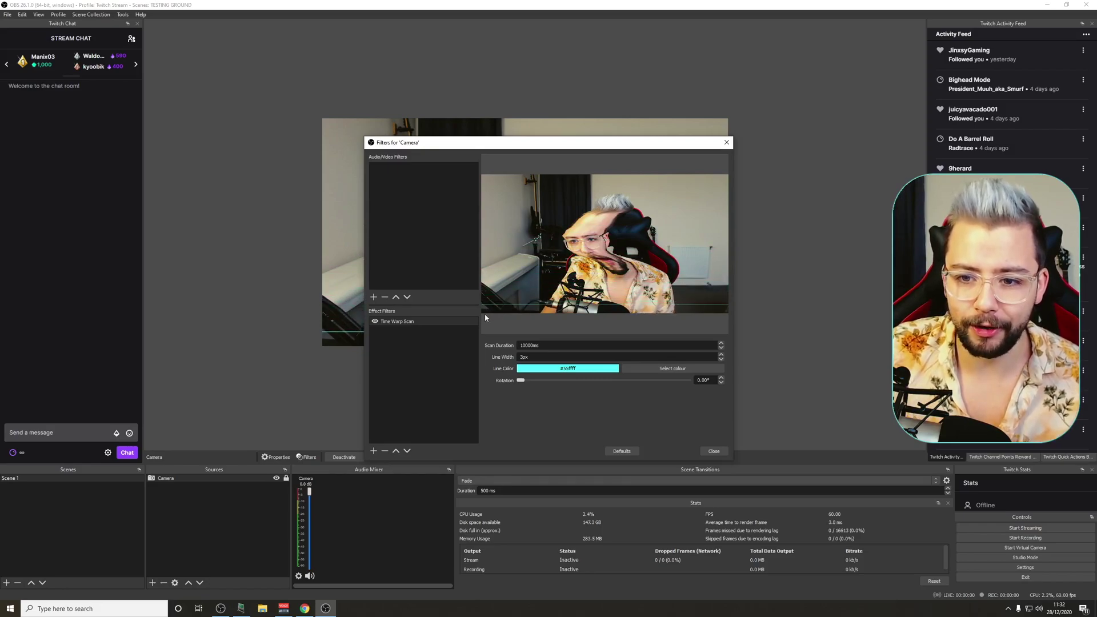
Step: Reposition the Filters window and toggle the Time Warp Scan filter off and back on
{"action": "left_click_drag", "start_coordinate": [557, 143], "coordinate": [522, 131]}
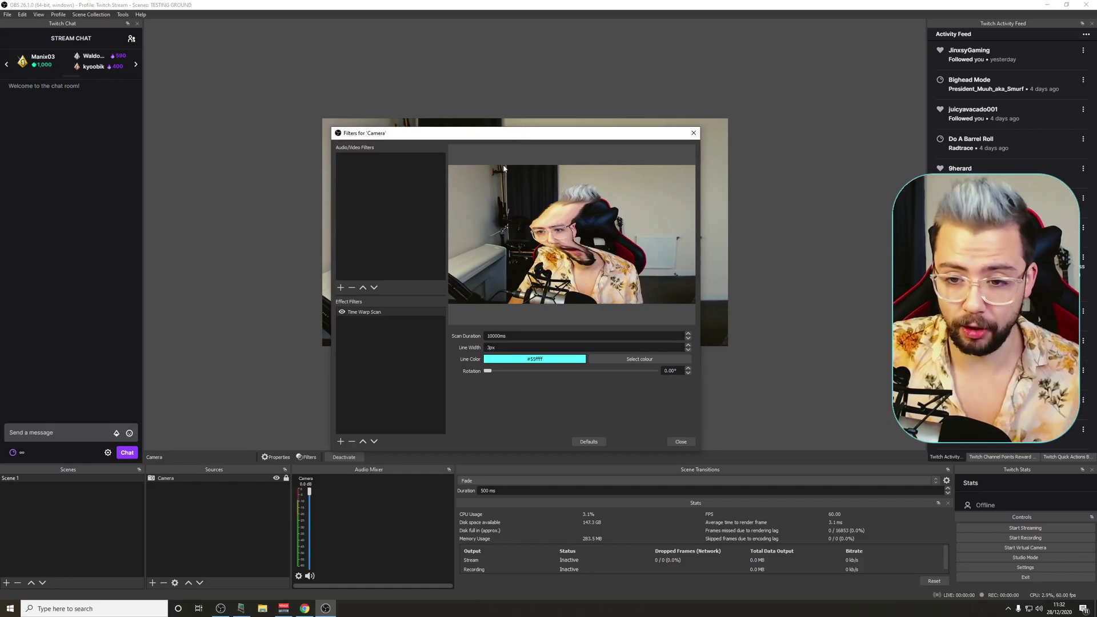
{"action": "left_click", "coordinate": [342, 313]}
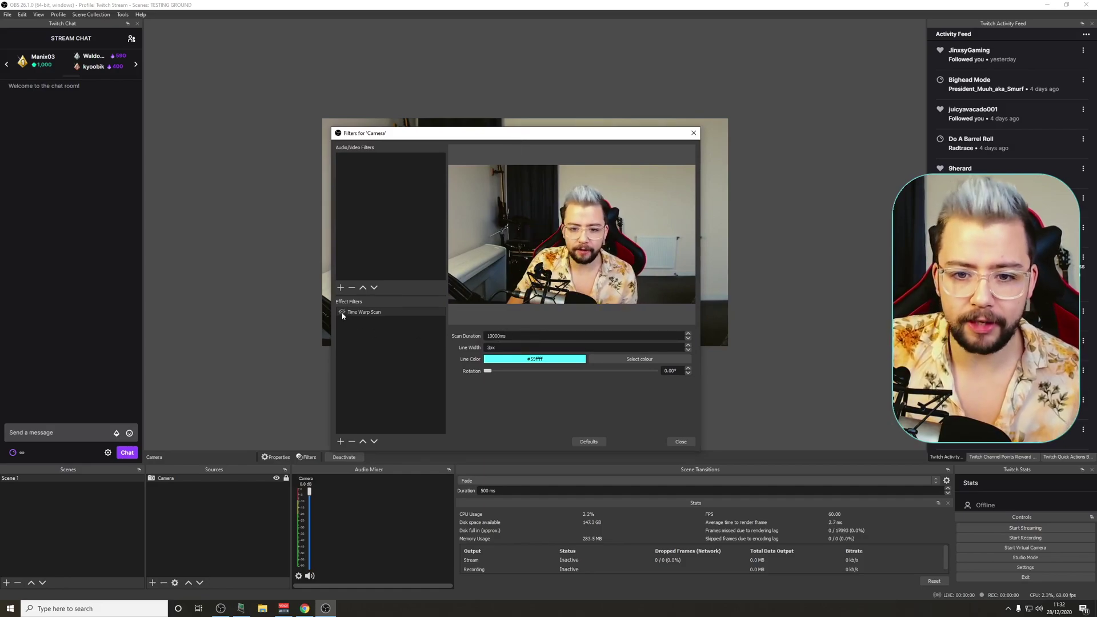
{"action": "left_click", "coordinate": [342, 313]}
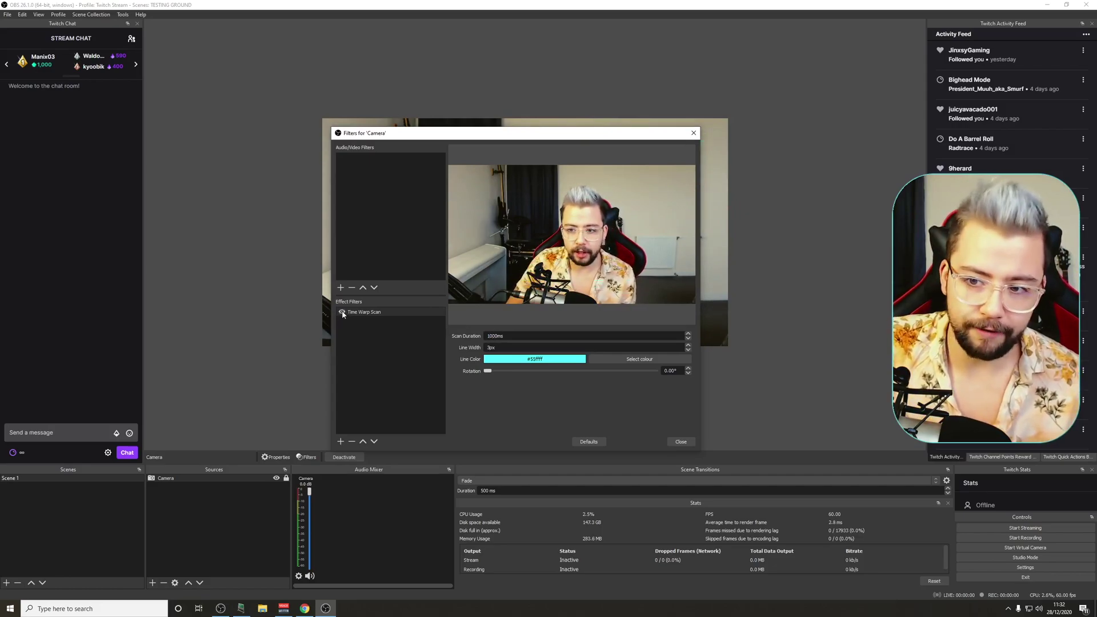
{"action": "left_click", "coordinate": [343, 313]}
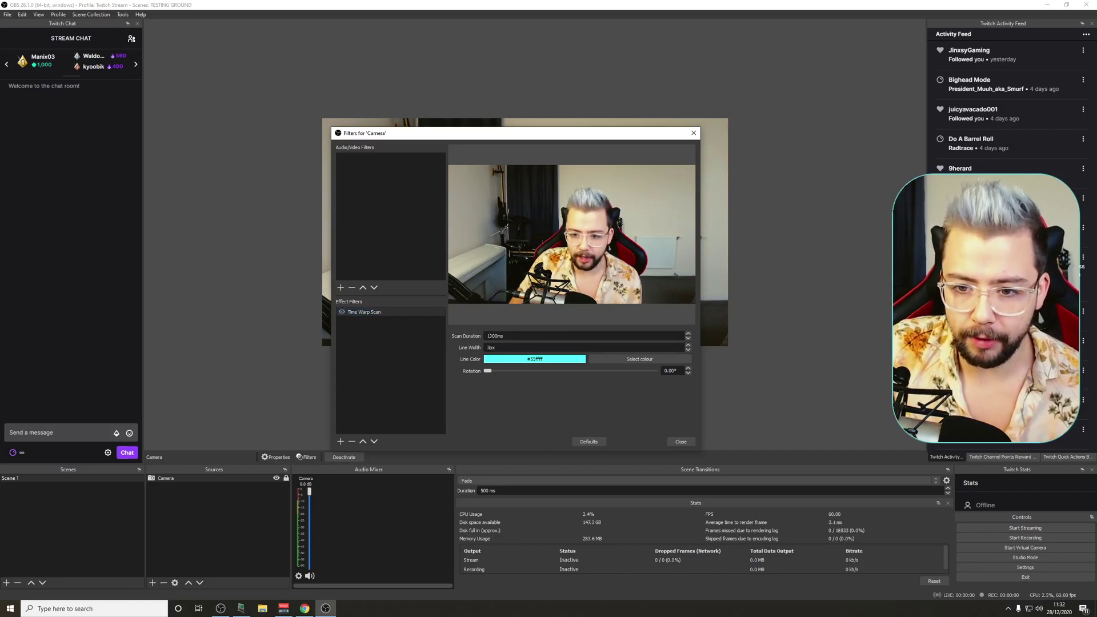
Step: Set the Time Warp Scan's Scan Duration to 5000ms and Line Width to 30px
{"action": "key", "text": "BackSpace"}
{"action": "type", "text": "5"}
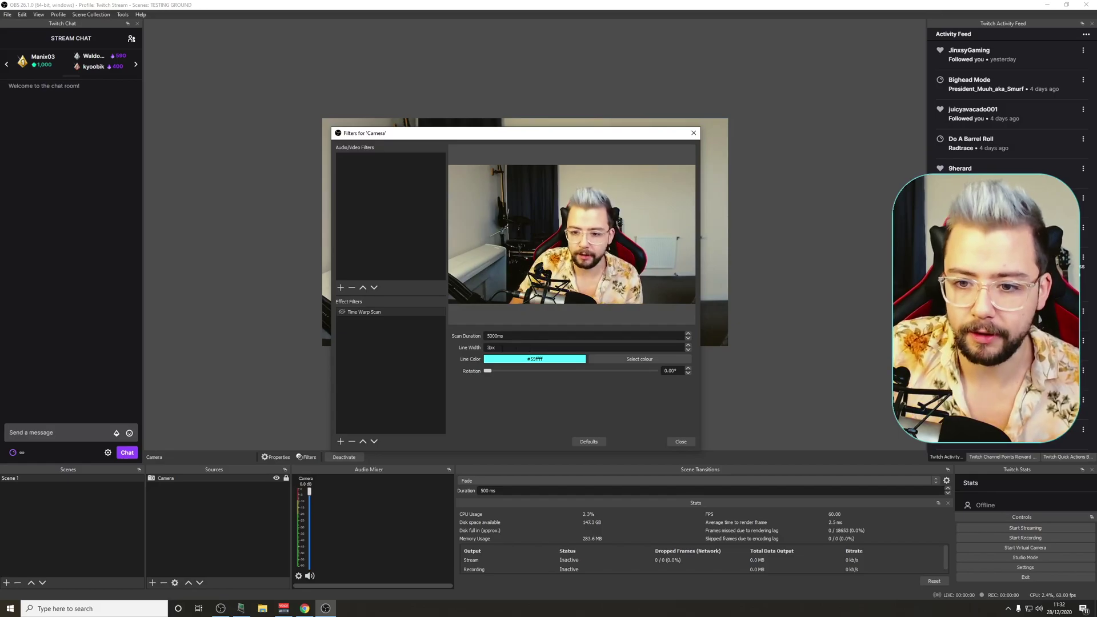
{"action": "left_click", "coordinate": [490, 348]}
{"action": "type", "text": "5"}
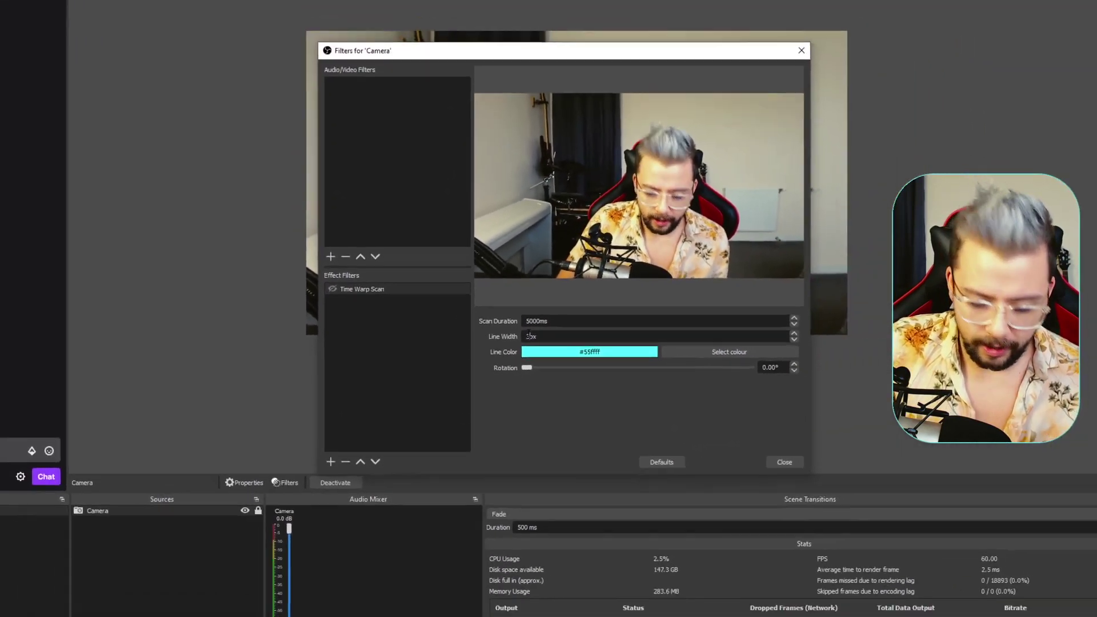
{"action": "type", "text": "0"}
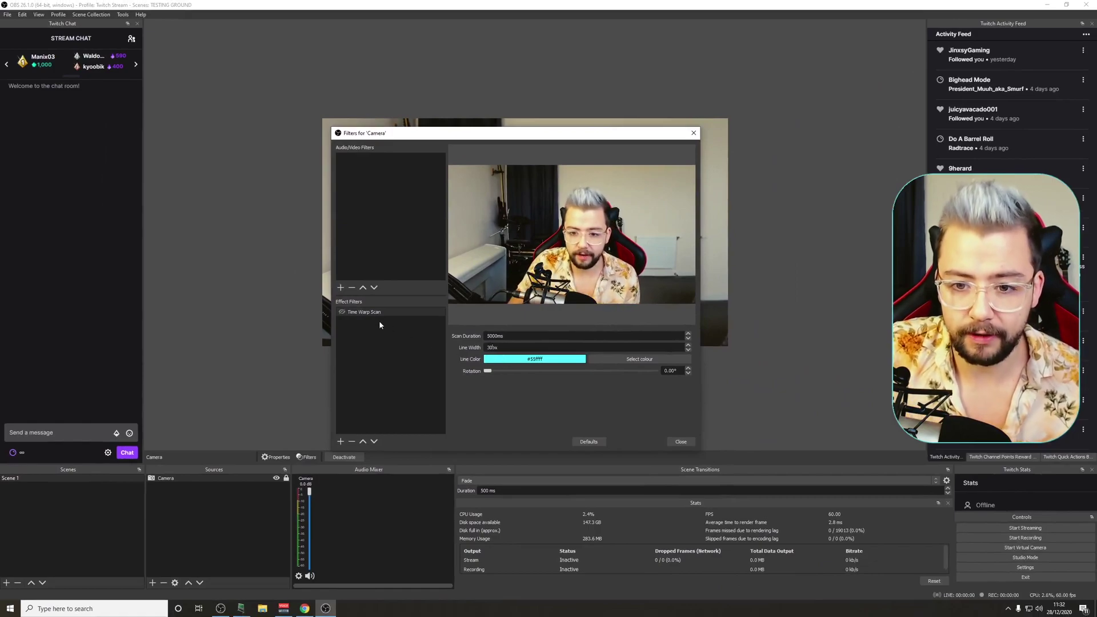
{"action": "left_click", "coordinate": [342, 313]}
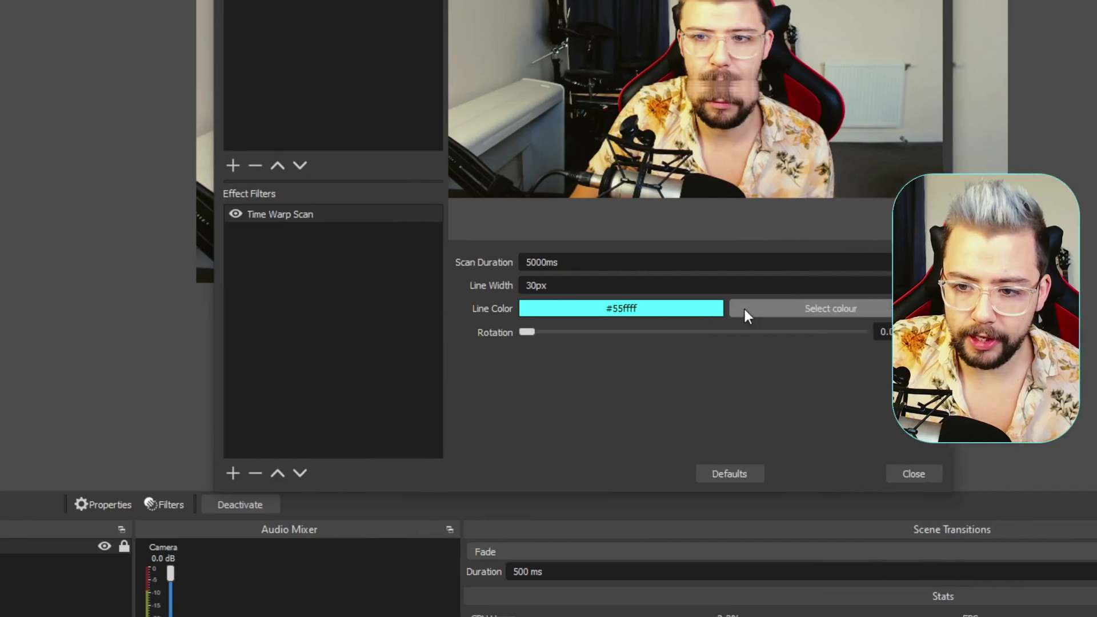
Step: Change the scan line colour to magenta #ff55ff
{"action": "left_click", "coordinate": [888, 310]}
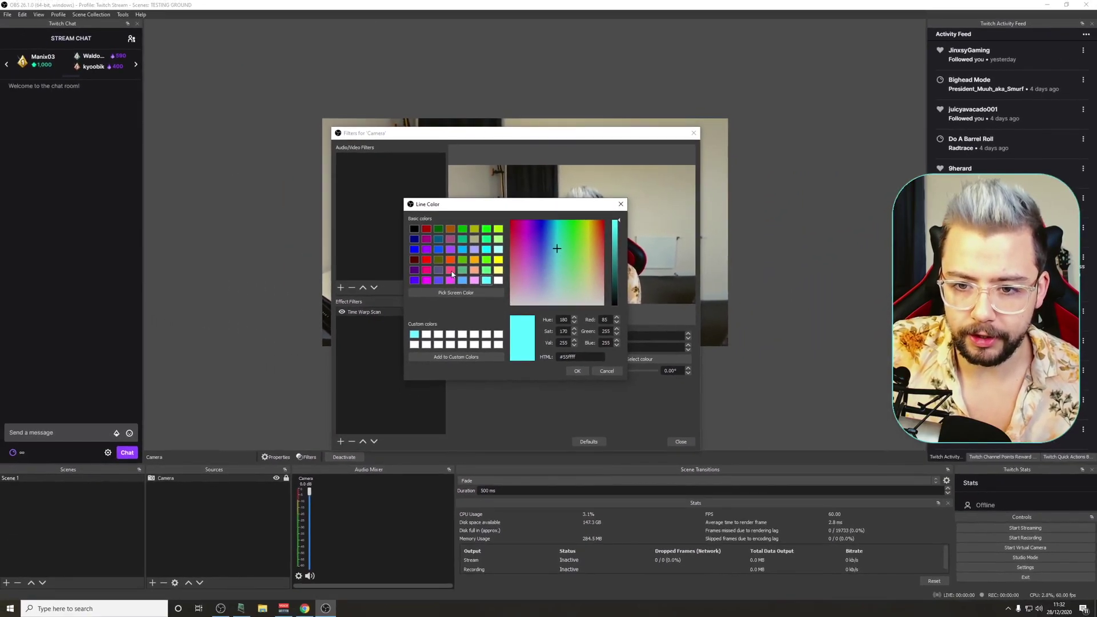
{"action": "left_click", "coordinate": [360, 158]}
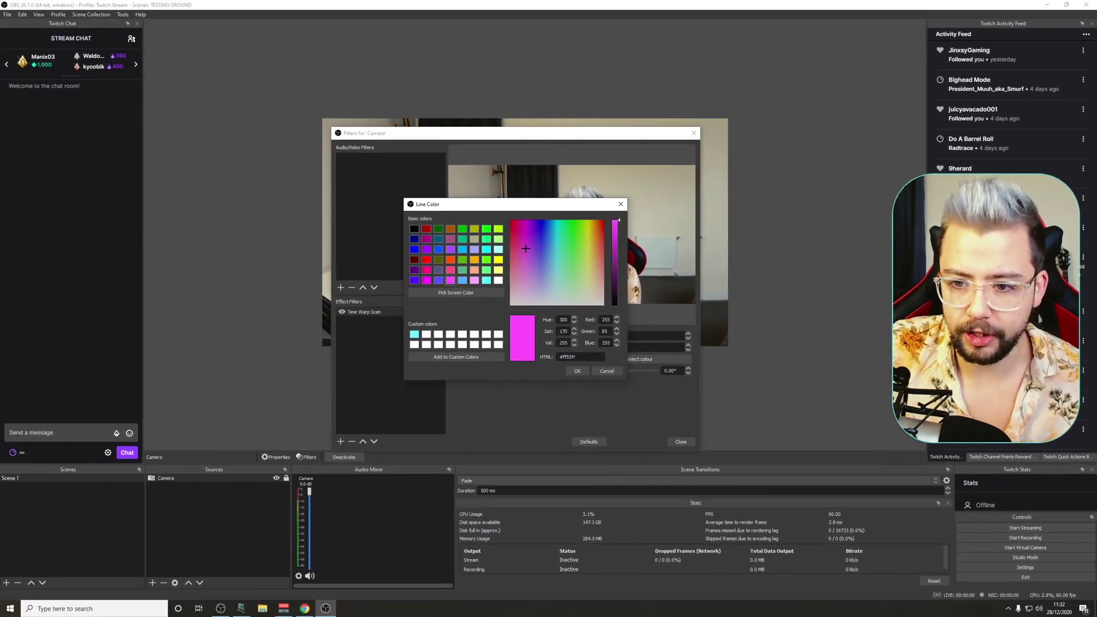
{"action": "left_click", "coordinate": [569, 371]}
{"action": "left_click", "coordinate": [341, 312]}
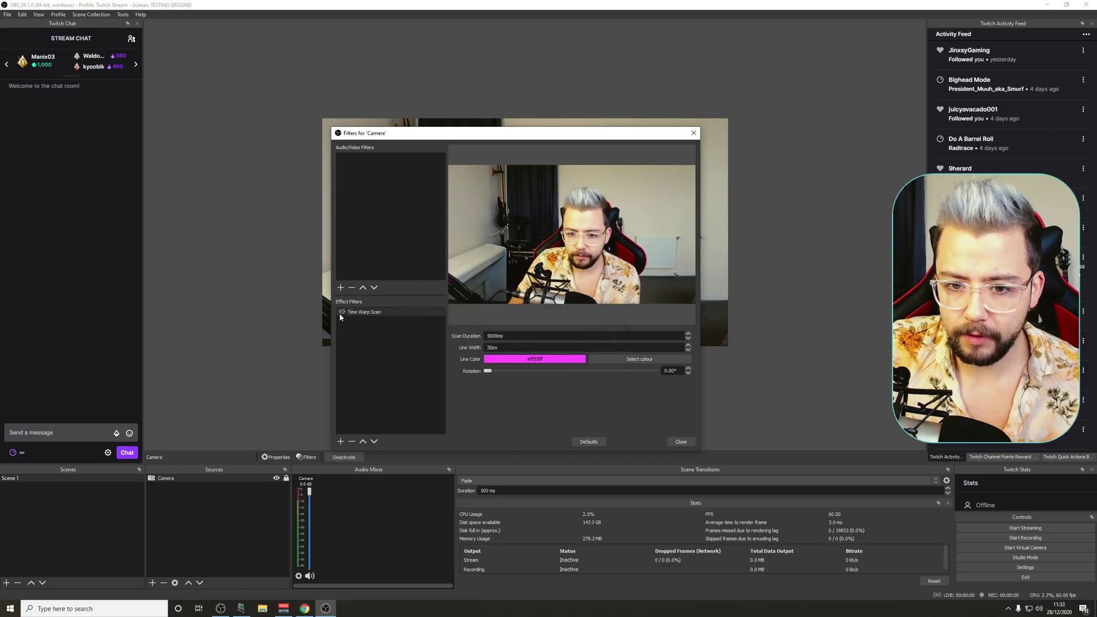
Step: Set the Time Warp Scan rotation to 90° and re-enable the filter to restart the scan
{"action": "left_click", "coordinate": [342, 313]}
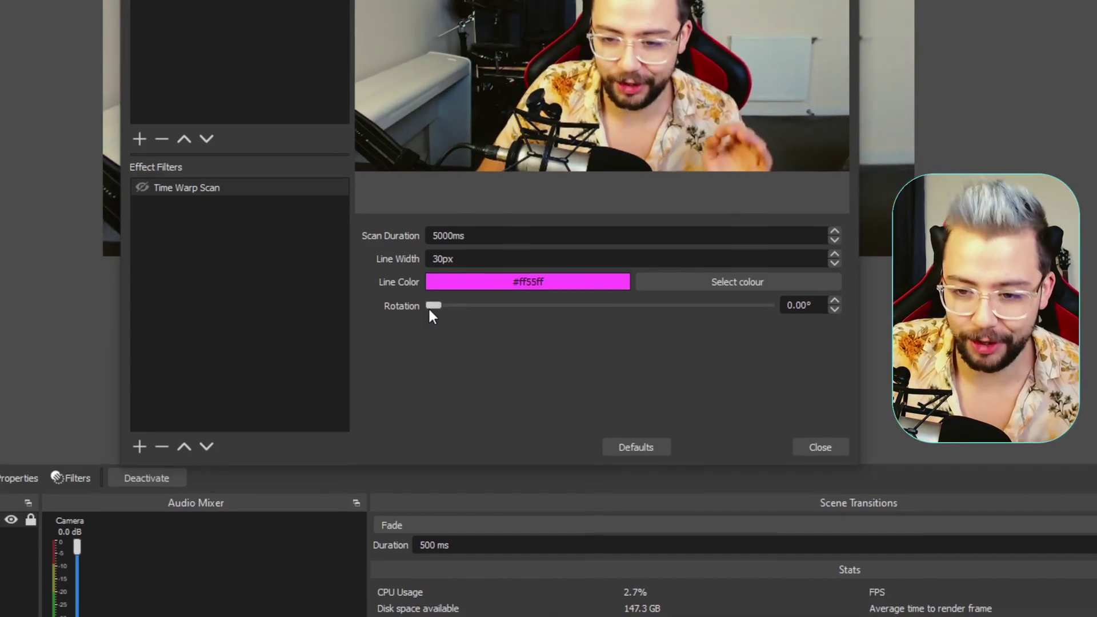
{"action": "left_click_drag", "start_coordinate": [433, 309], "coordinate": [515, 309]}
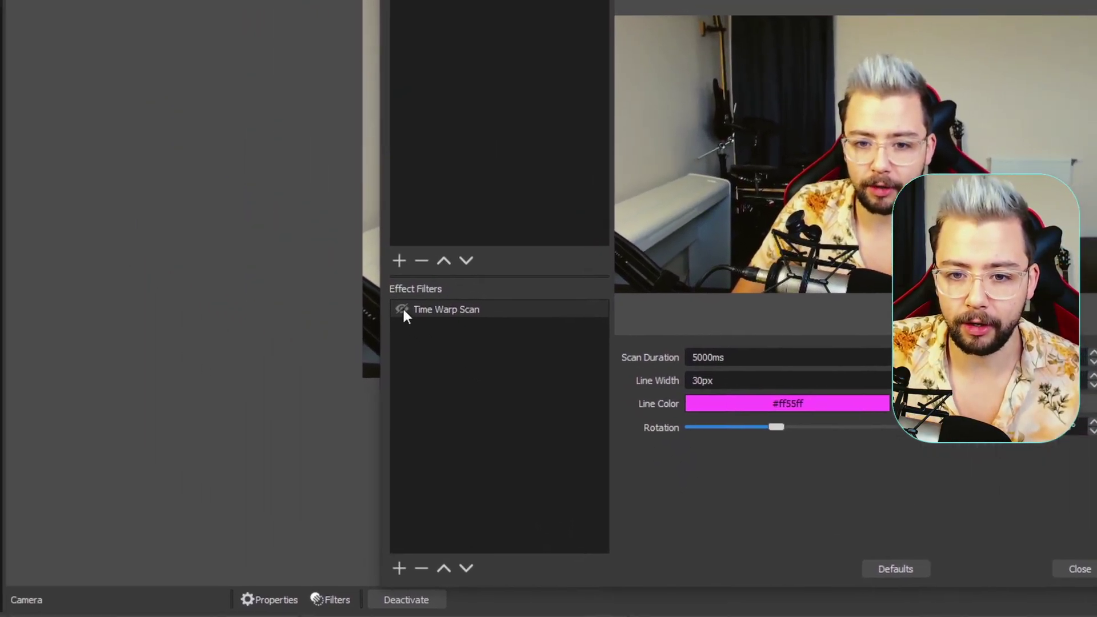
{"action": "left_click", "coordinate": [402, 310]}
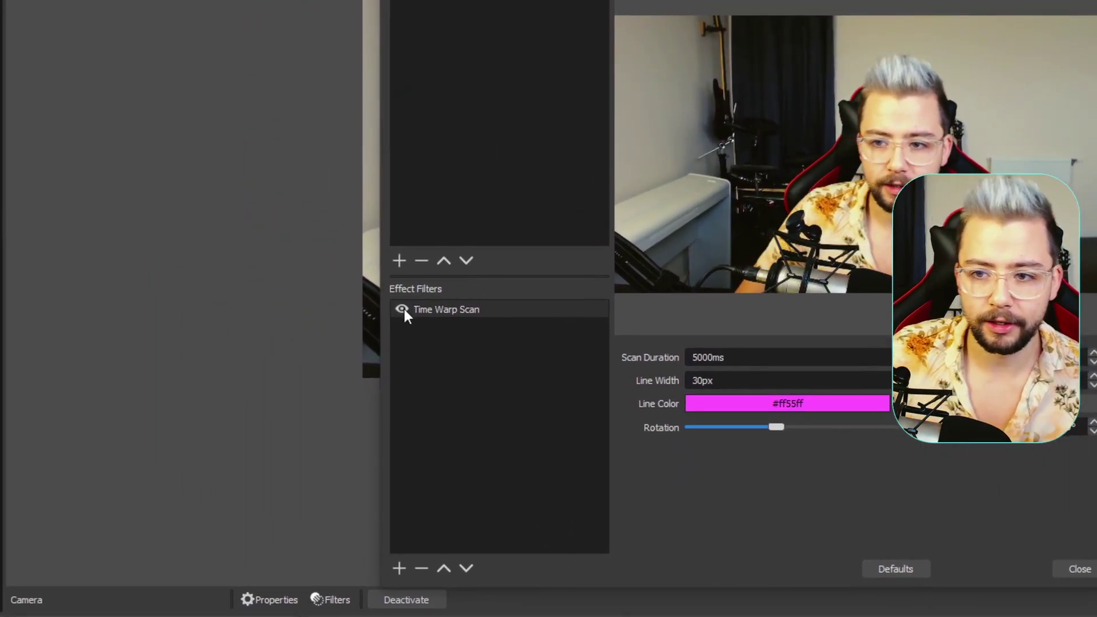